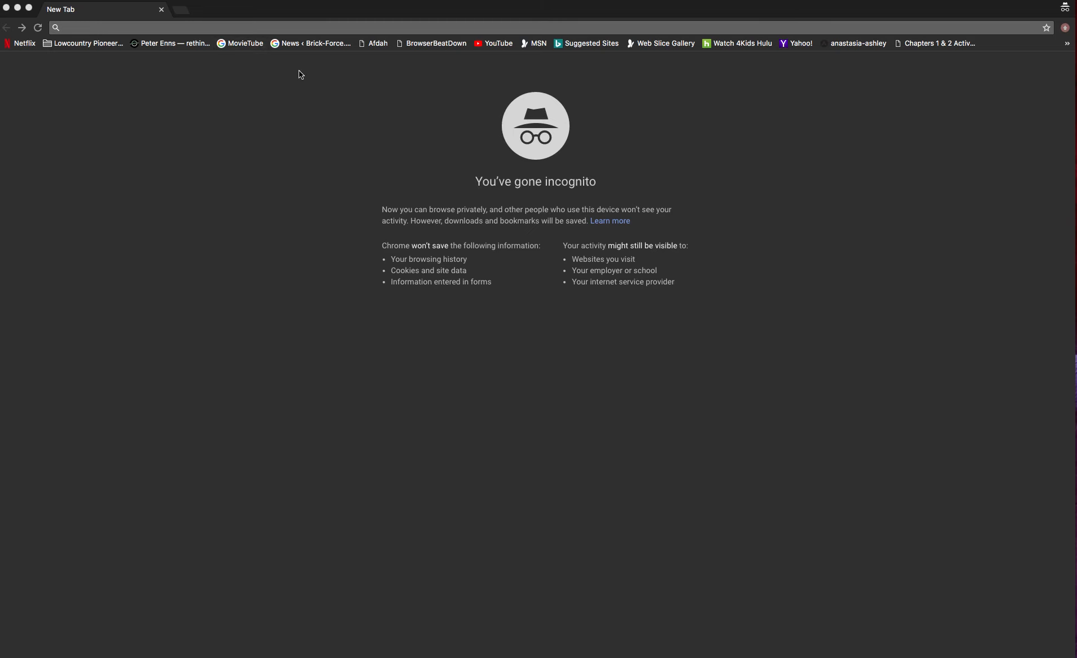
# Go to business.facebook.com in Chrome's address bar, correcting the mistyped address
pyautogui.click(195, 28)
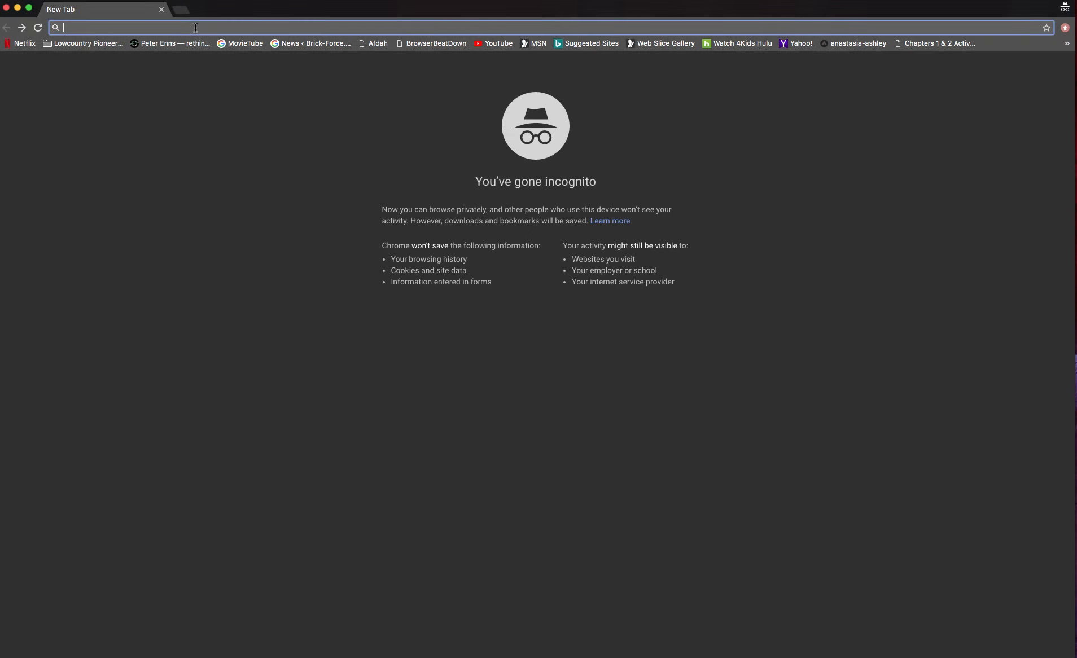
pyautogui.write('buinse')
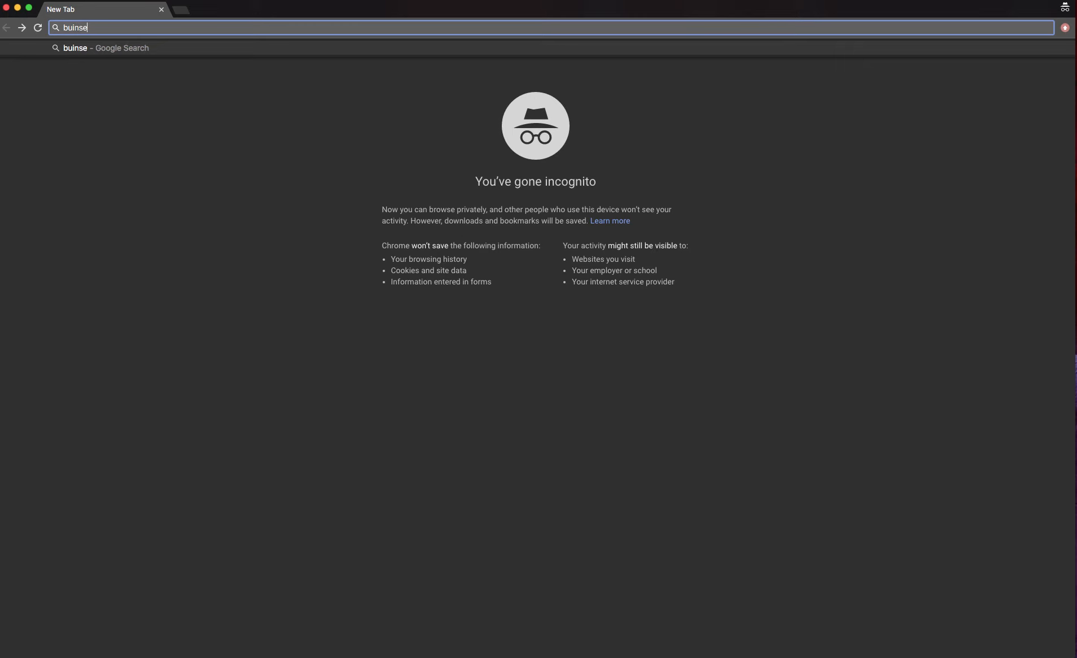
pyautogui.press('BackSpace')
pyautogui.press('BackSpace')
pyautogui.press('BackSpace')
pyautogui.write('siness')
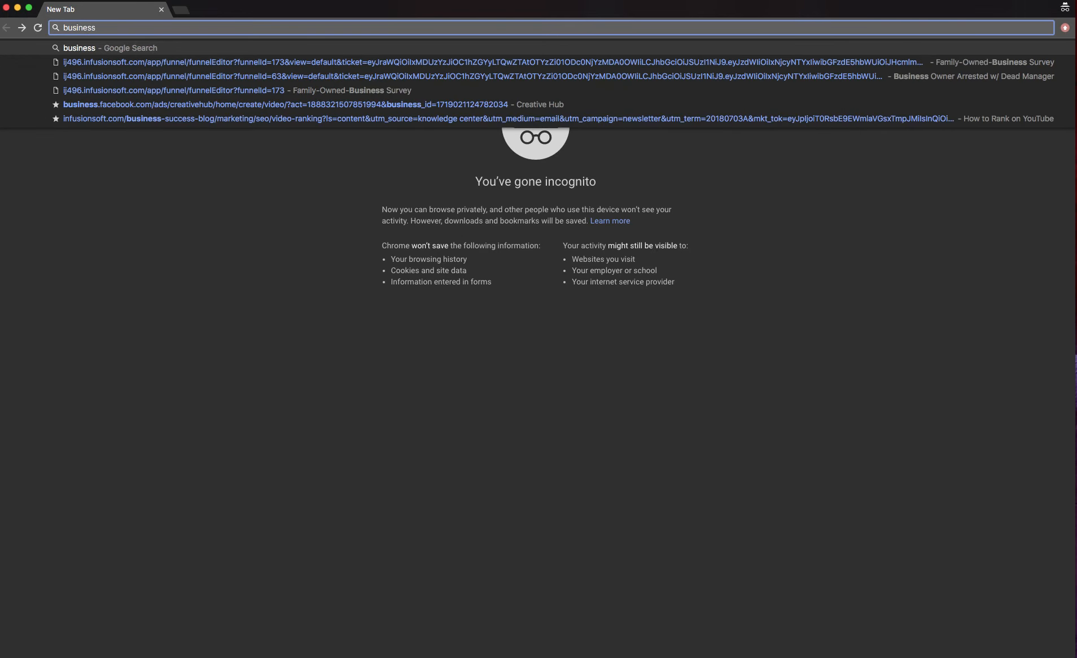
pyautogui.write('.facebook.com')
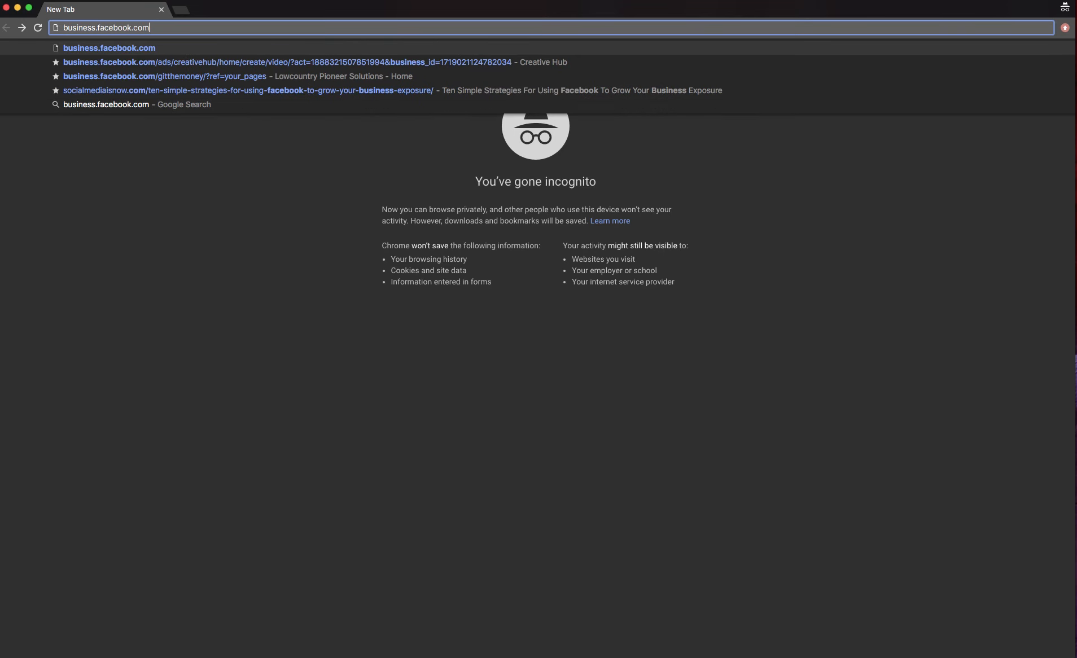
pyautogui.press('Return')
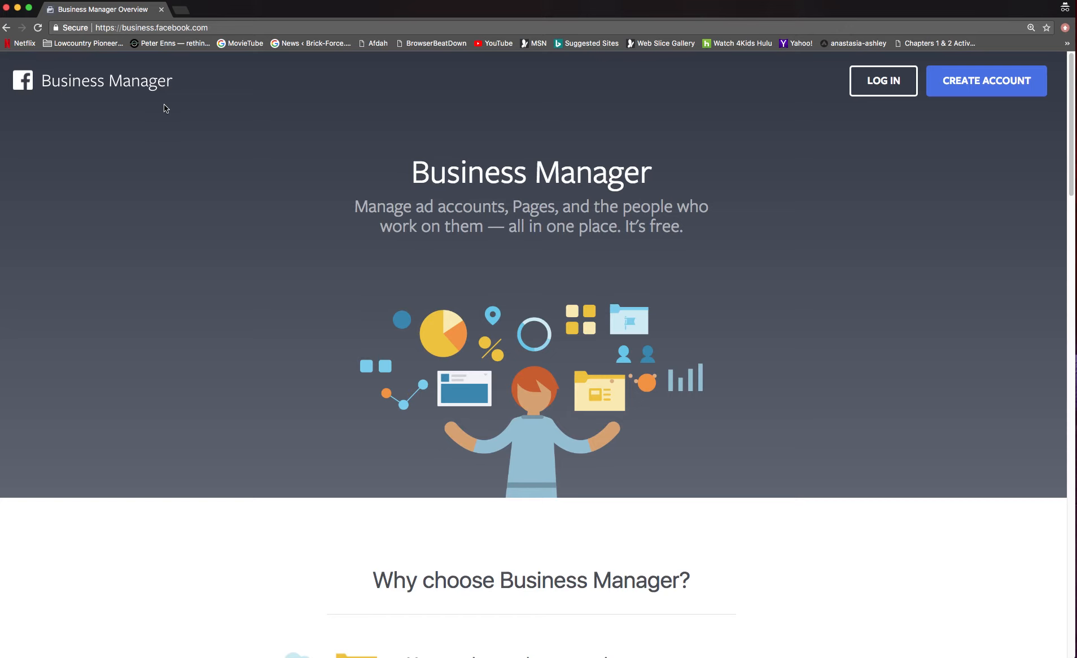
# Log in to Business Manager using the saved account's autofilled email and password
pyautogui.click(869, 92)
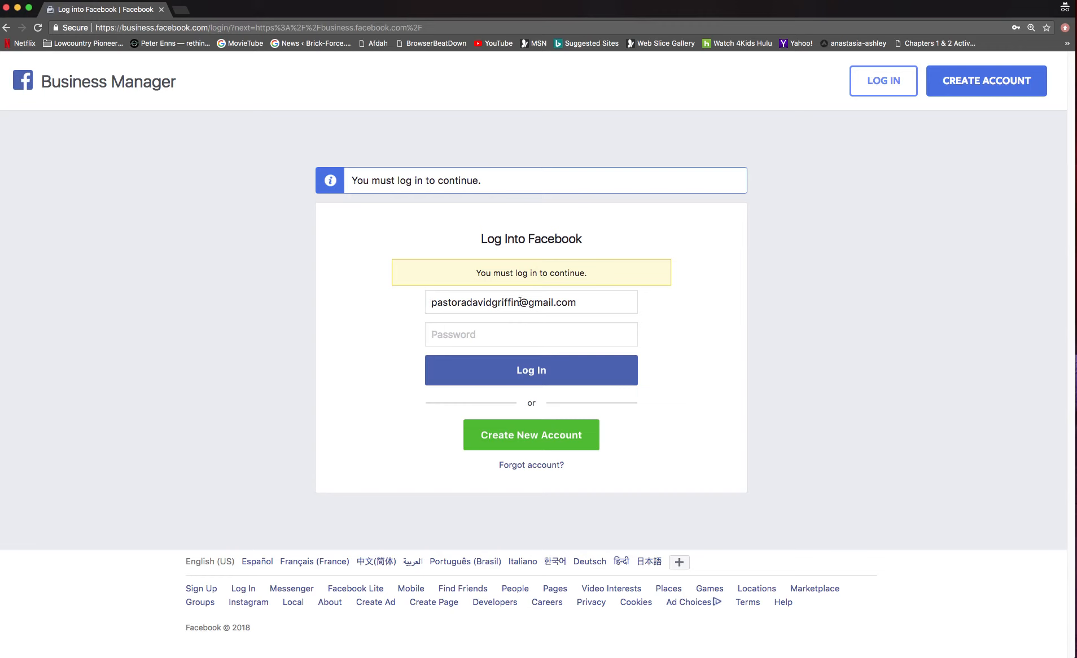
pyautogui.click(492, 334)
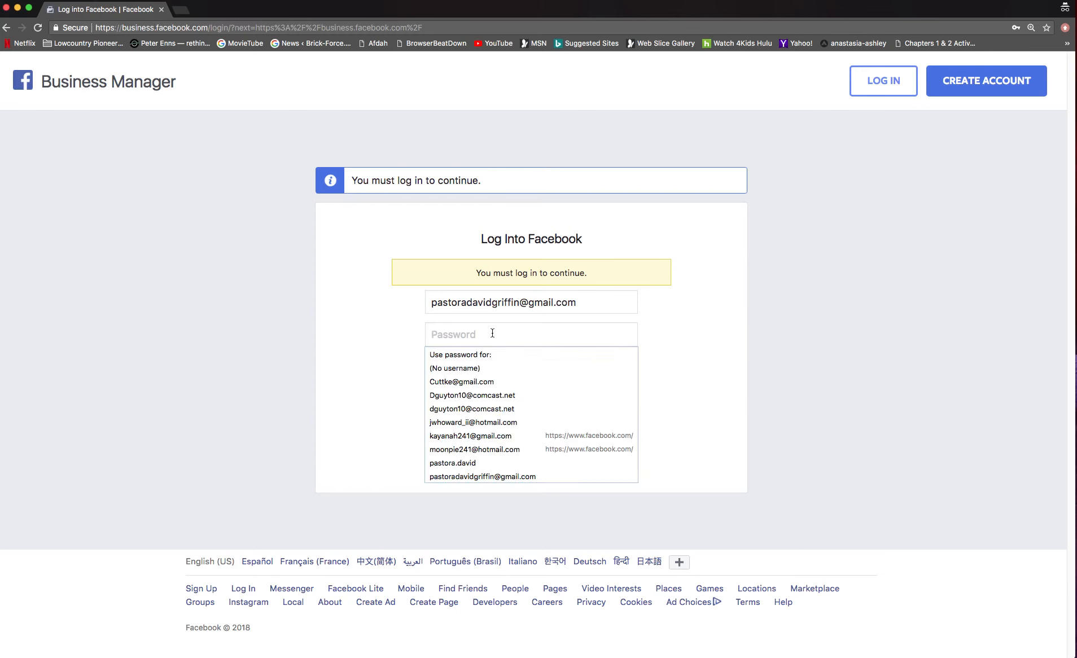
pyautogui.click(490, 309)
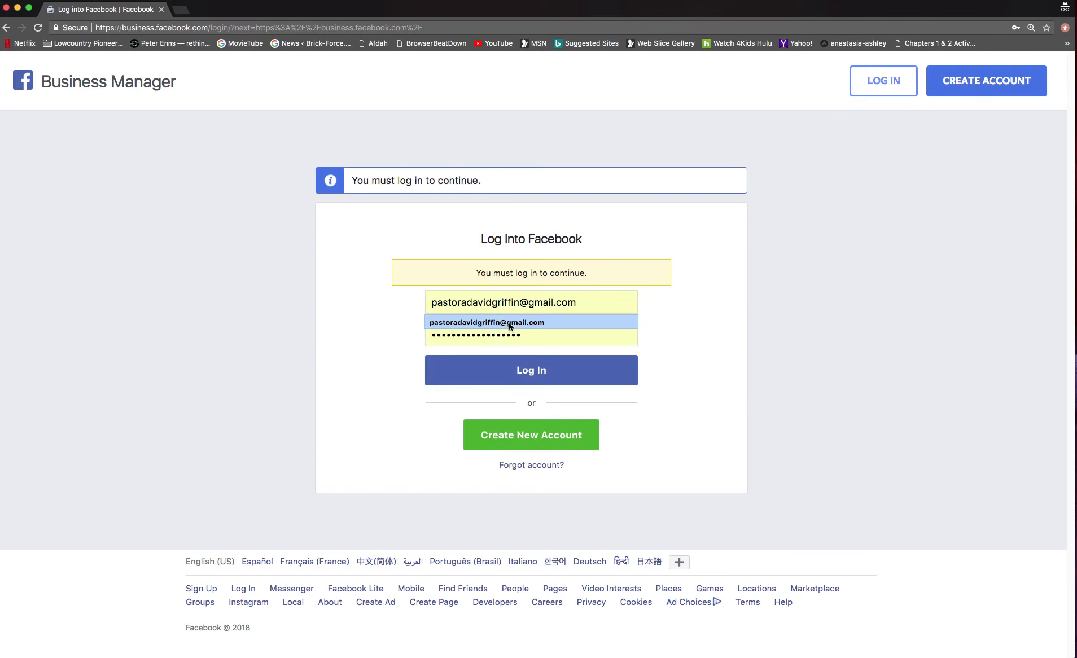
pyautogui.click(509, 323)
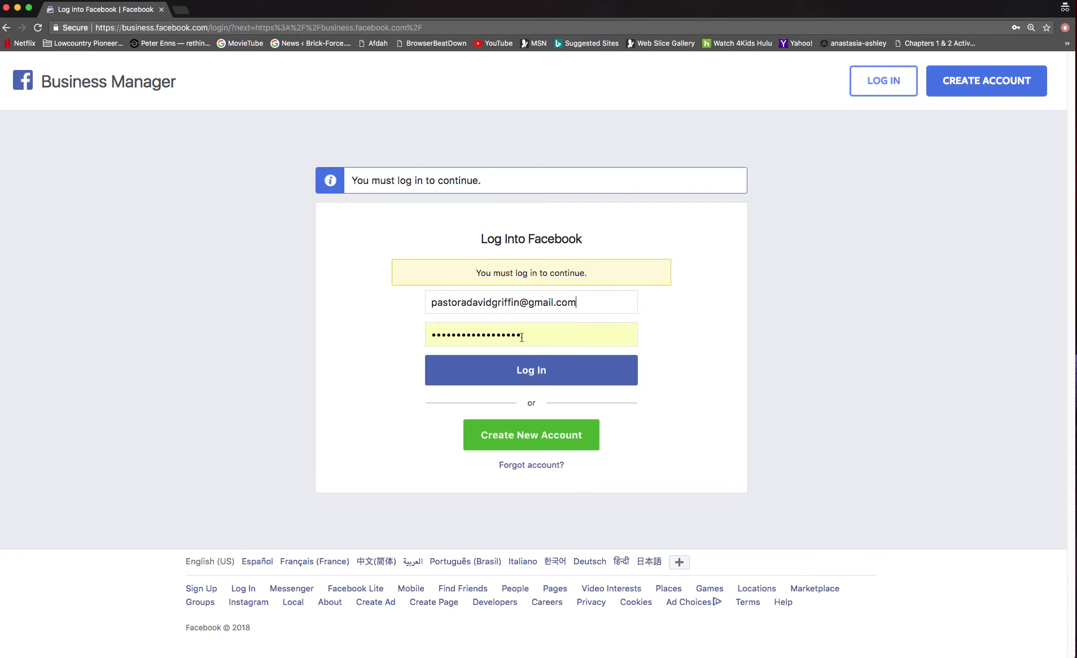
pyautogui.click(543, 369)
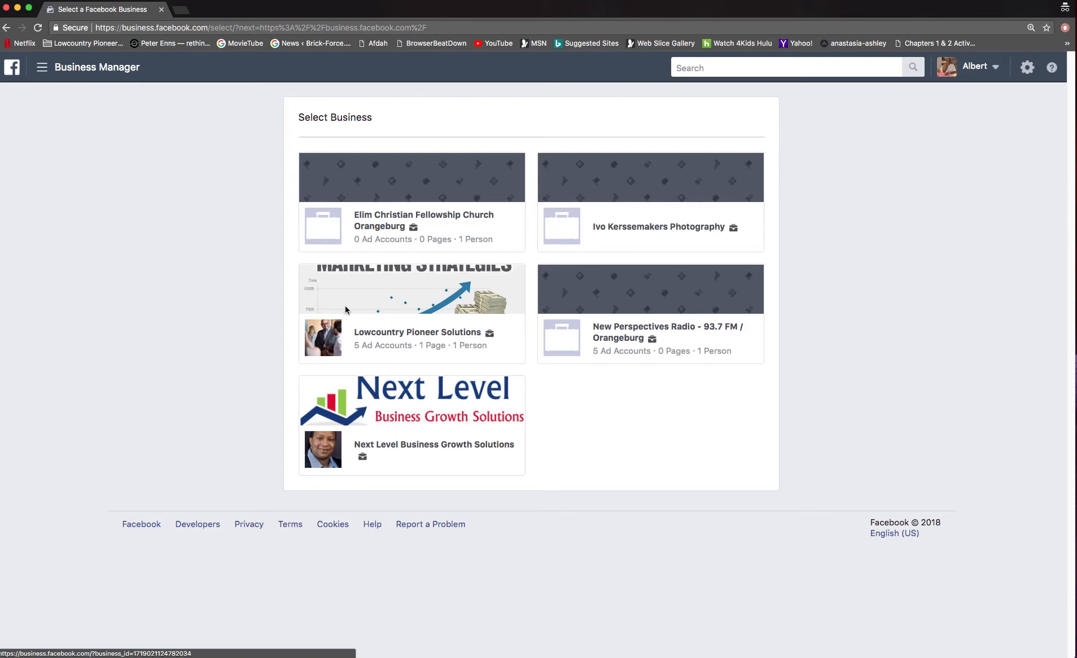
# Open the Lowcountry Pioneer Solutions business and its GTM3 ad account in Ads Manager
pyautogui.click(373, 335)
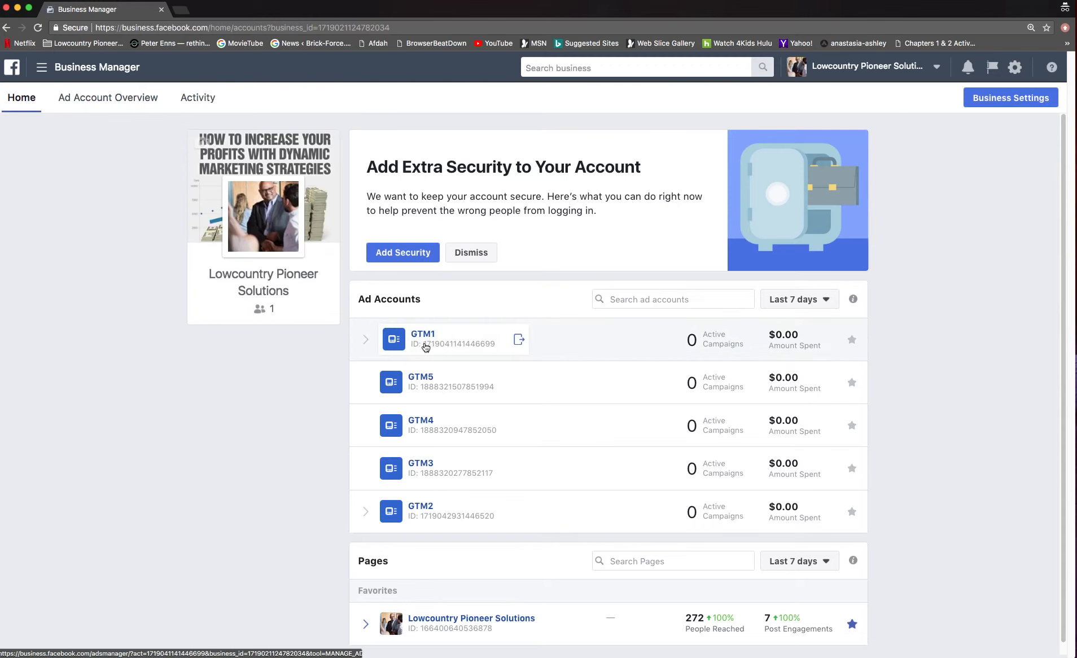
pyautogui.click(419, 464)
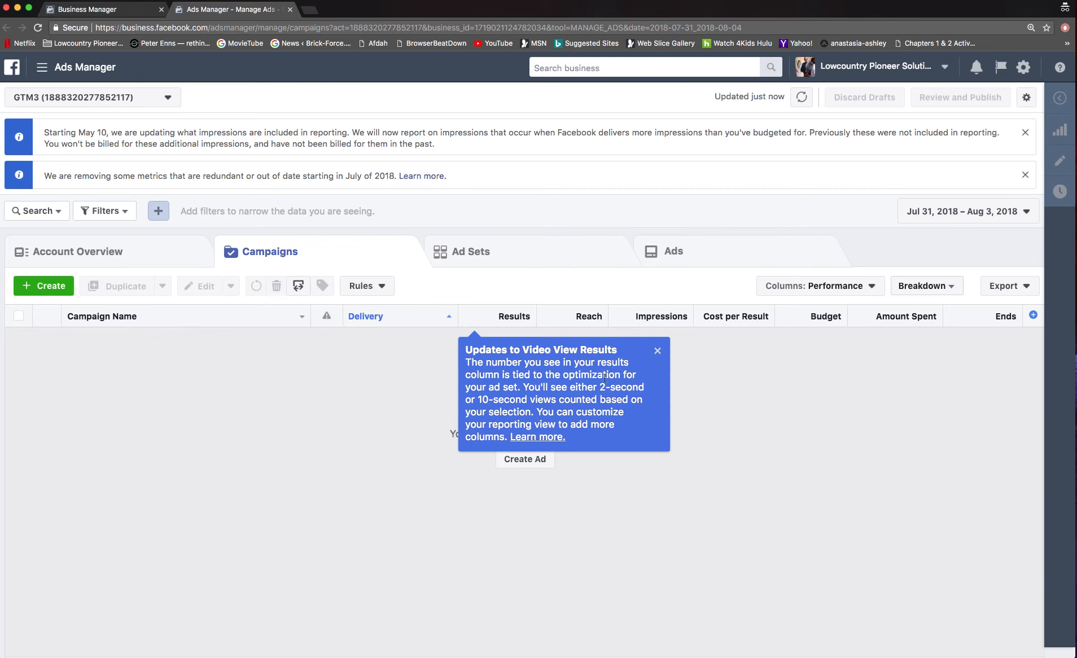
# Dismiss the video-view tip and reporting notices, leaving the date range unchanged
pyautogui.click(656, 350)
pyautogui.rightClick(694, 325)
pyautogui.click(1025, 174)
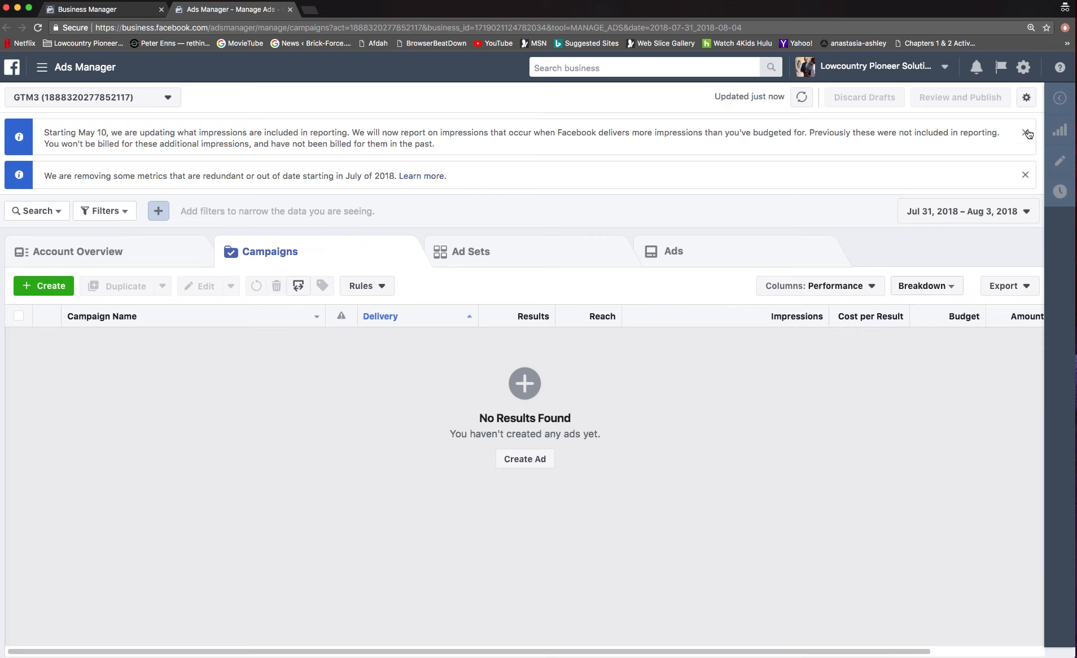
pyautogui.click(1026, 178)
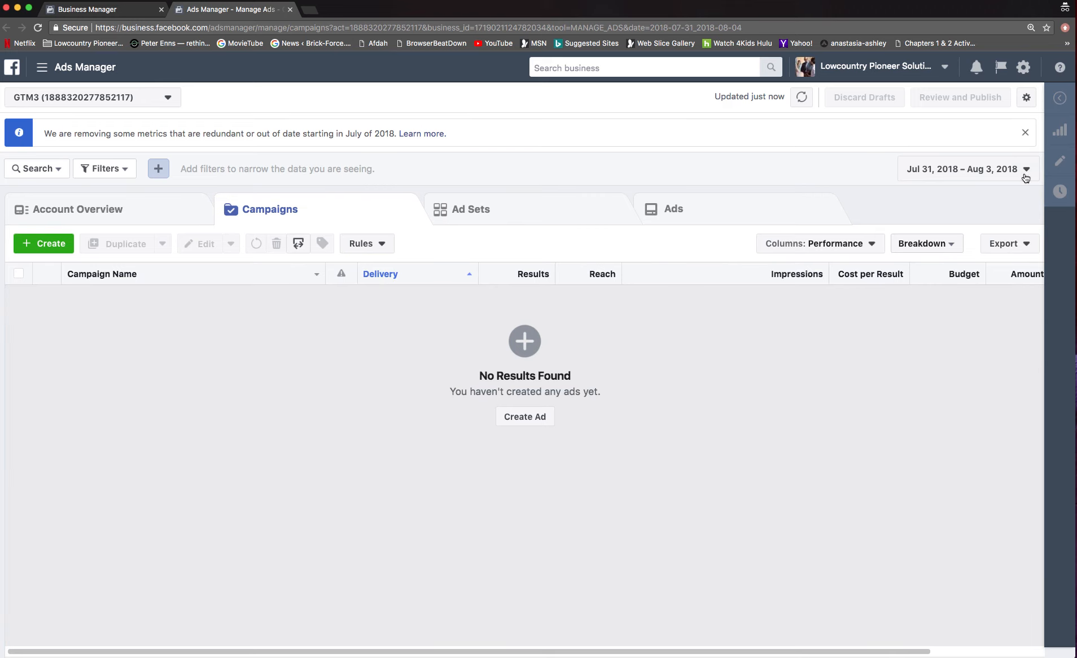
pyautogui.click(1025, 132)
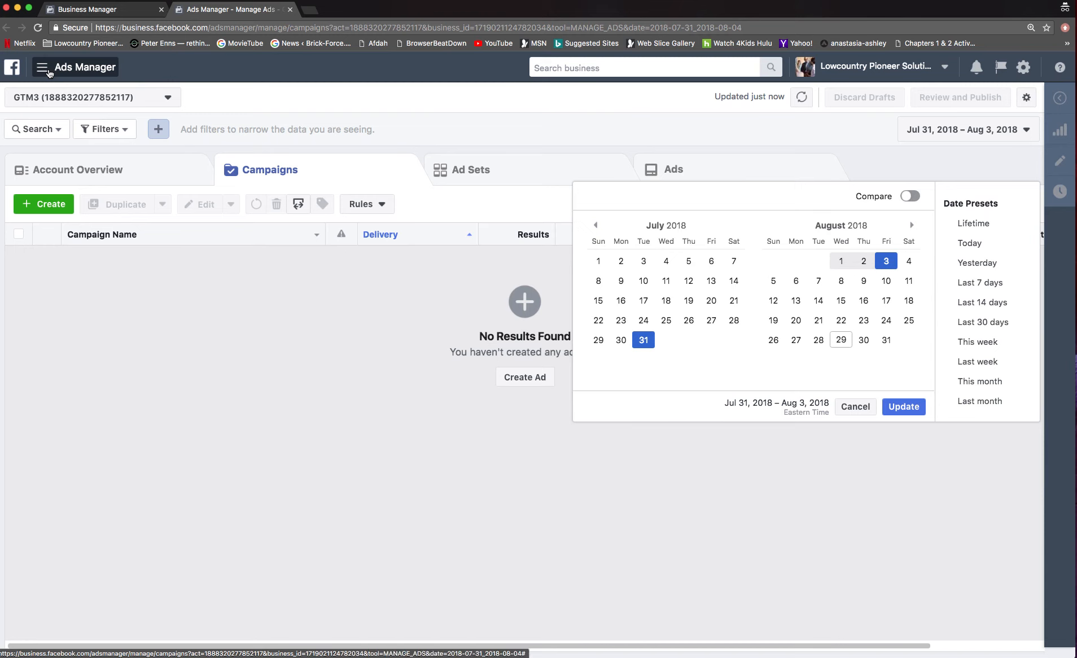
pyautogui.click(853, 406)
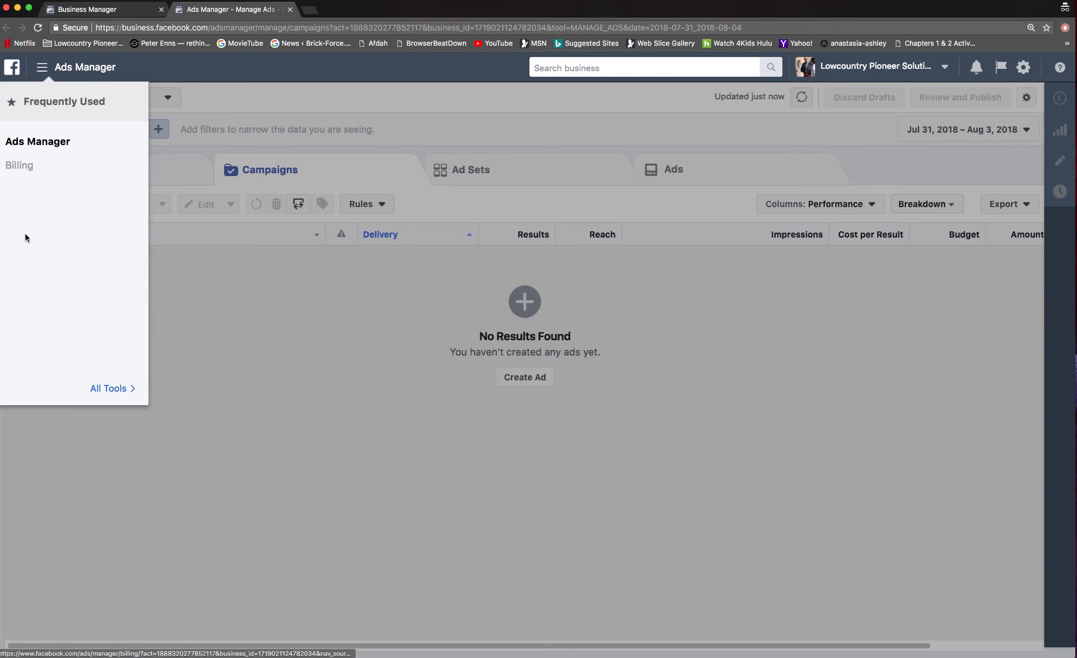
# Go from All Tools to Business Settings, landing on the People list
pyautogui.click(107, 389)
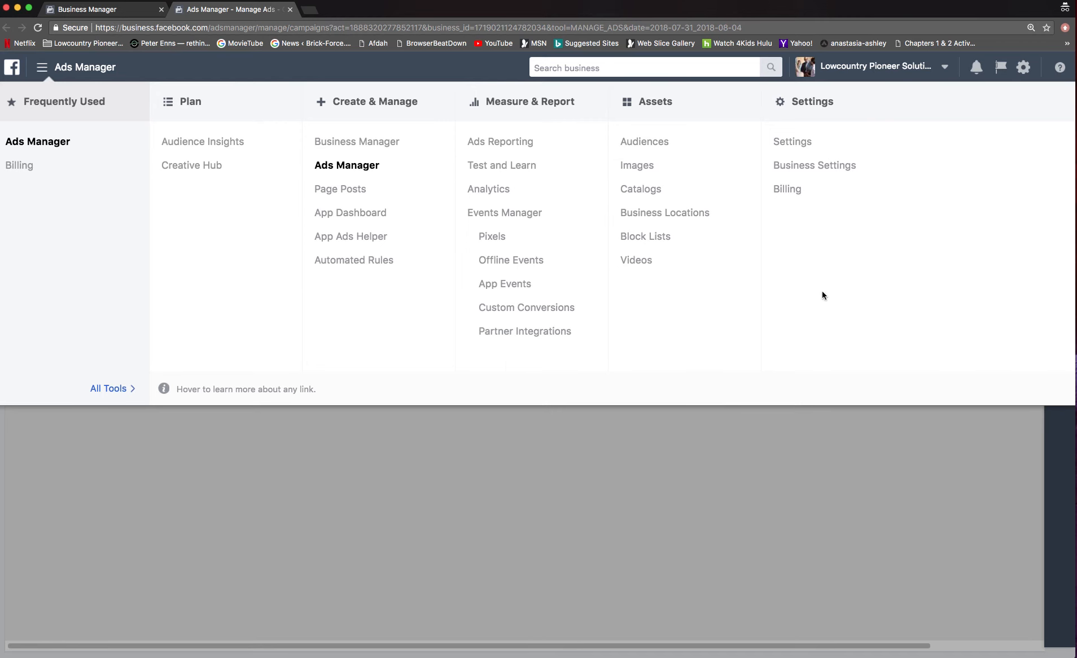
pyautogui.click(793, 165)
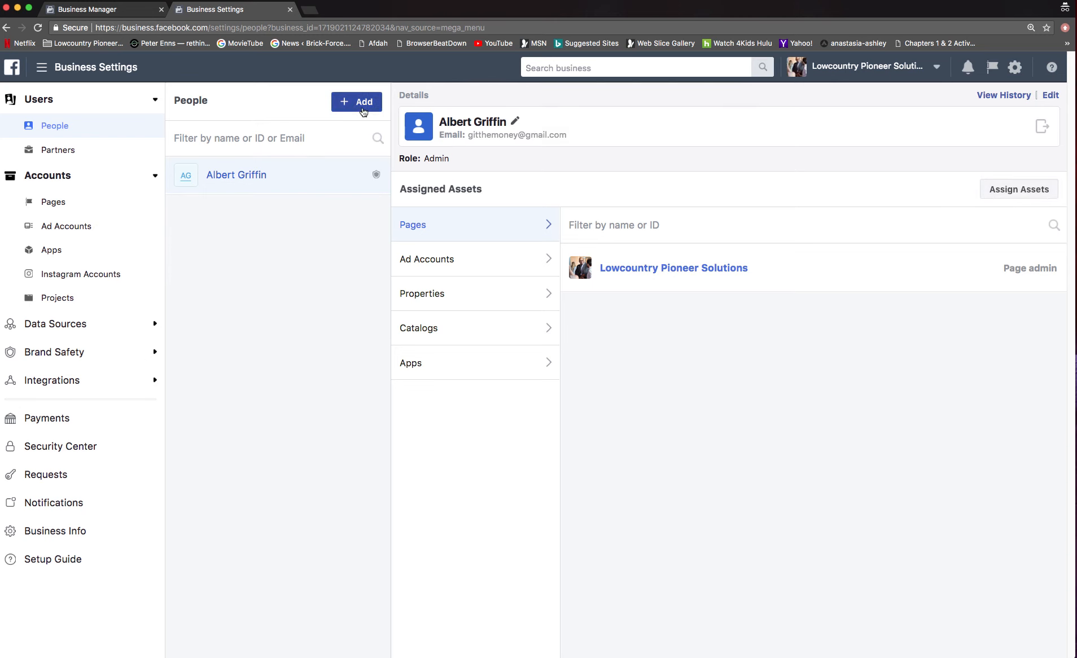
# Start a new invitation and enter the invitee's e-mail address in Invite People
pyautogui.click(341, 102)
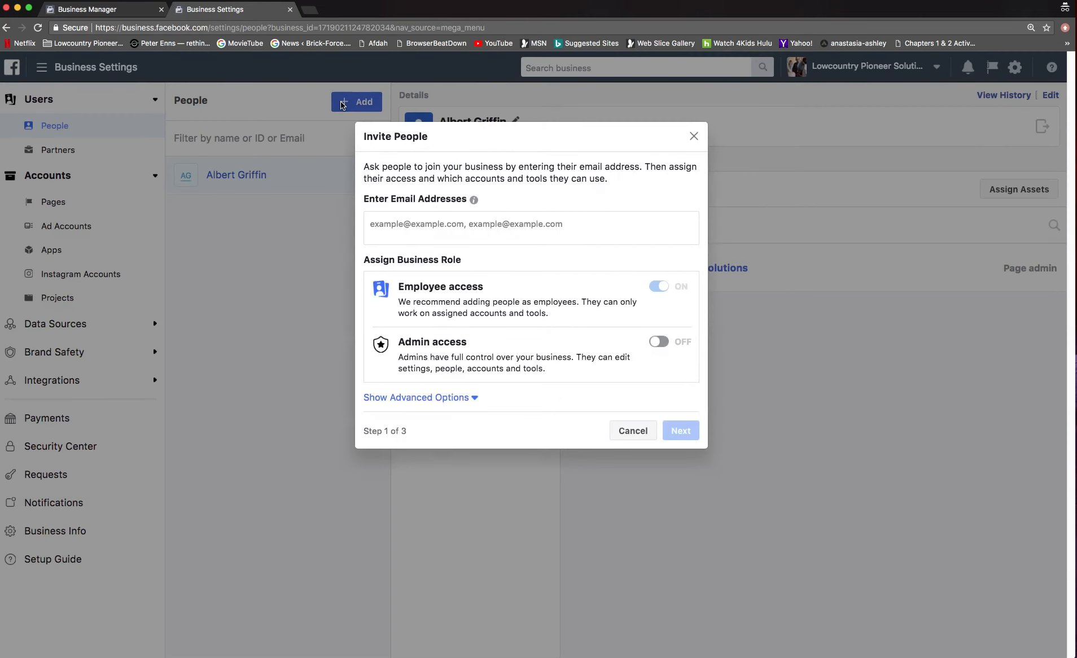
pyautogui.click(463, 224)
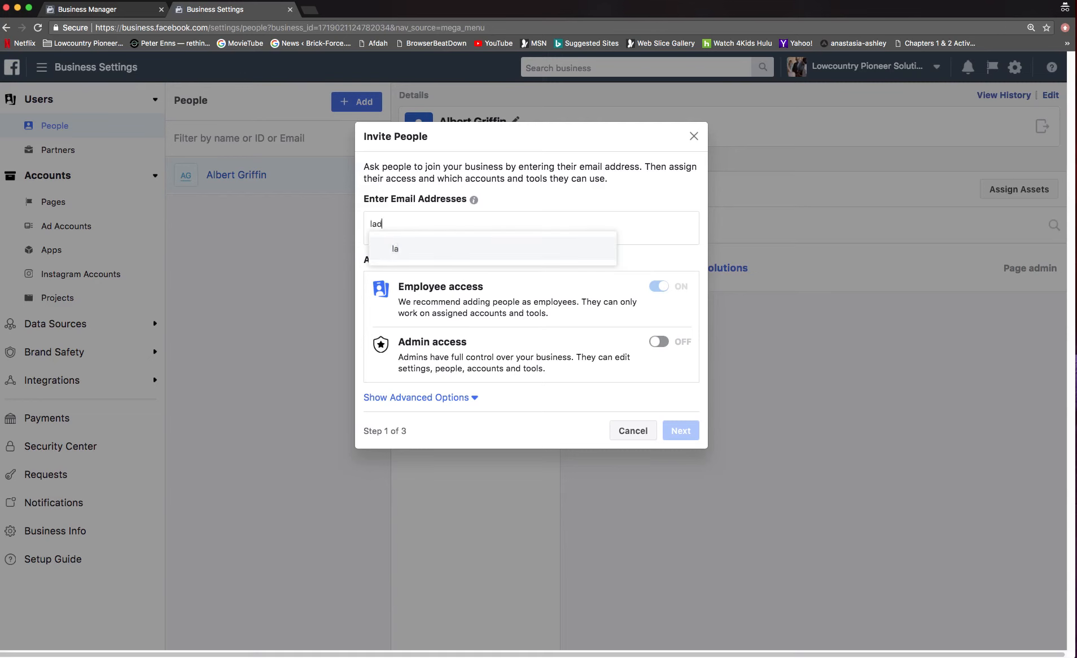
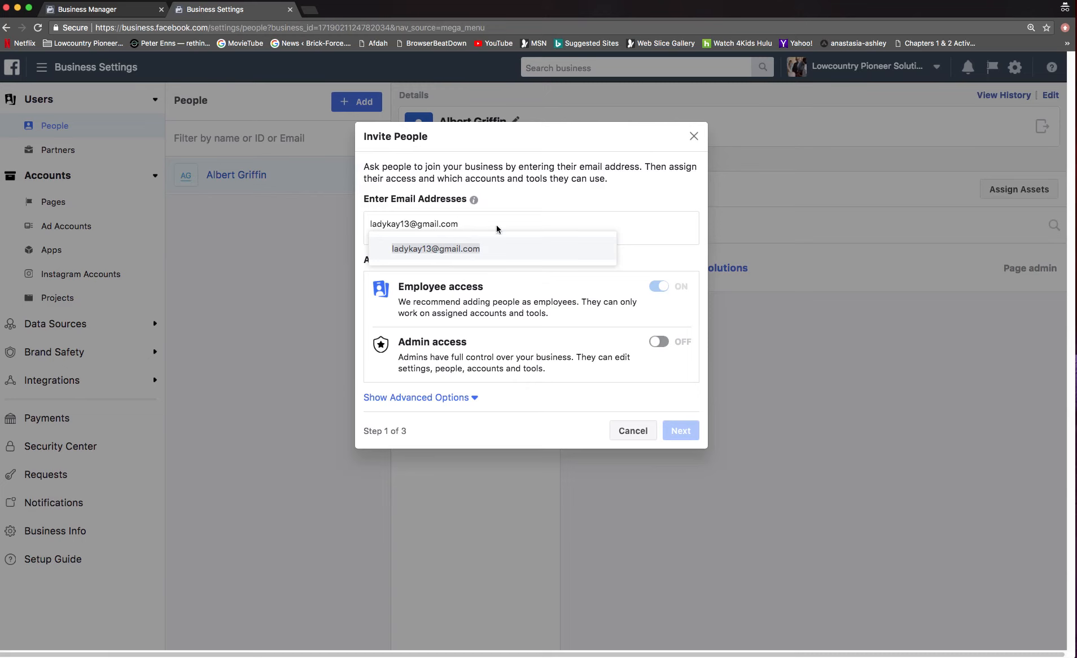
pyautogui.press('Return')
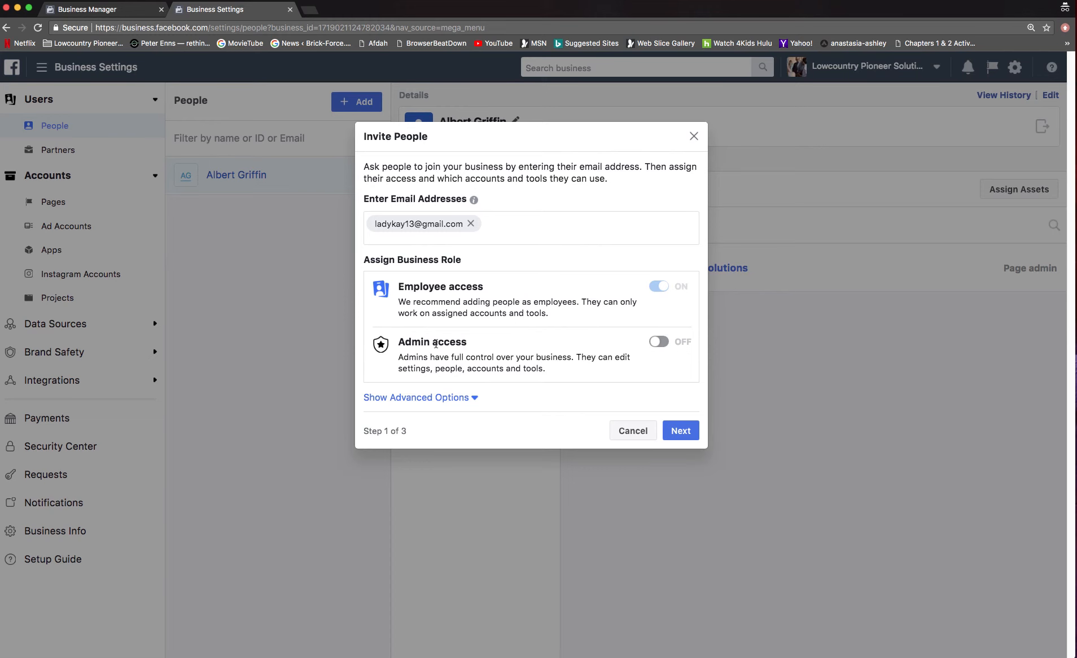
# Switch Admin access on for the invitee and reveal the additional role options
pyautogui.click(660, 348)
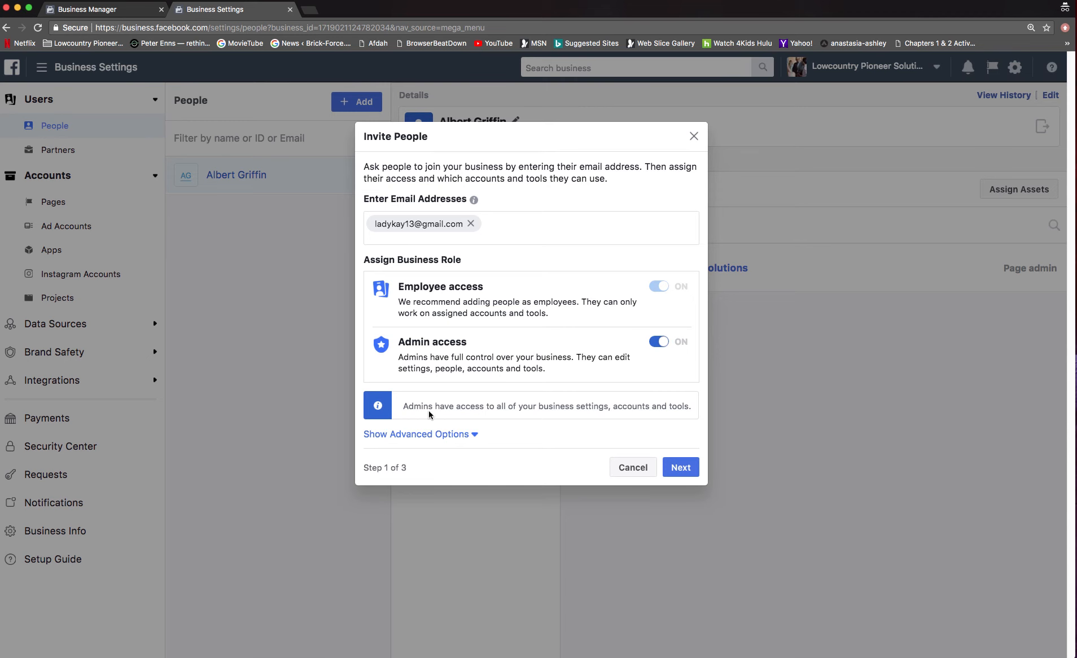
pyautogui.click(458, 434)
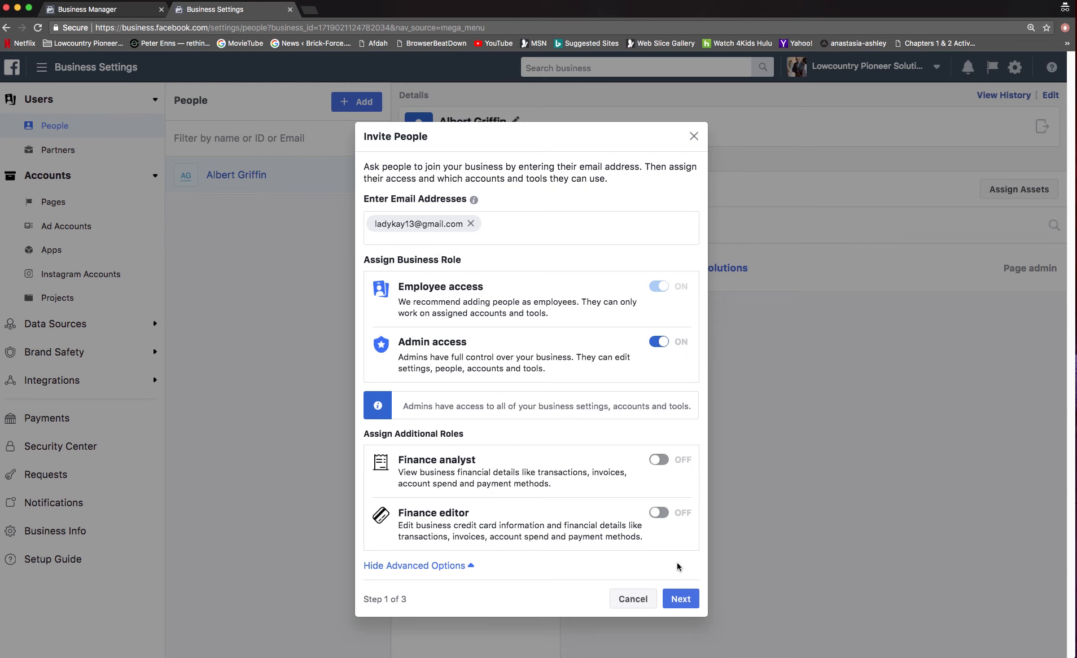
# Tick the Lowcountry Pioneer Solutions Page and give the invitee the Page admin role on it
pyautogui.click(681, 599)
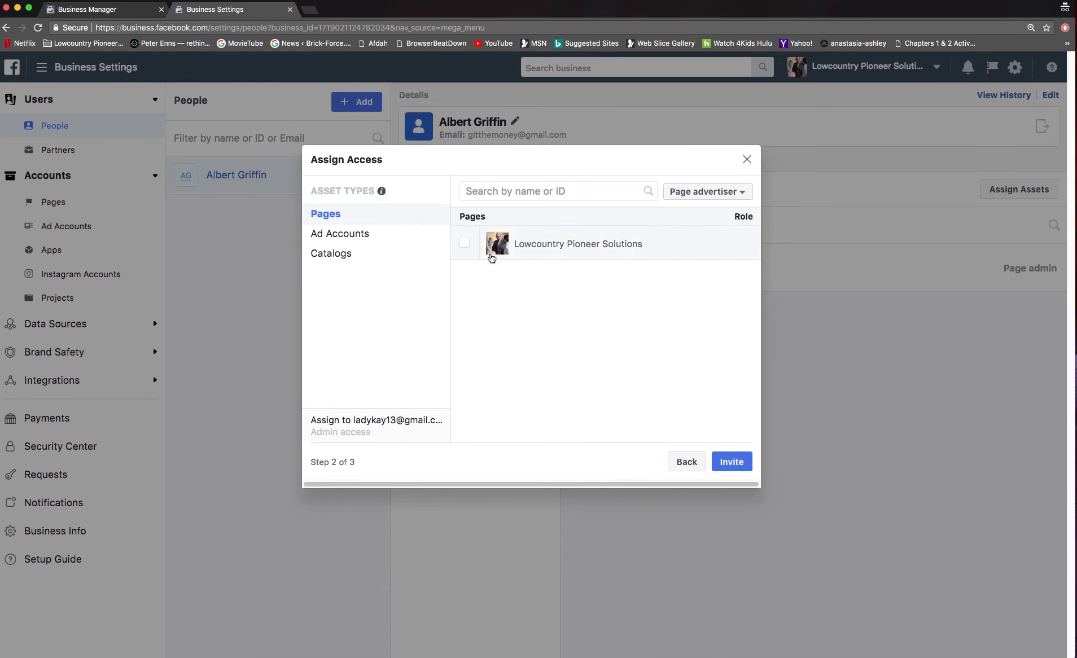
pyautogui.click(466, 246)
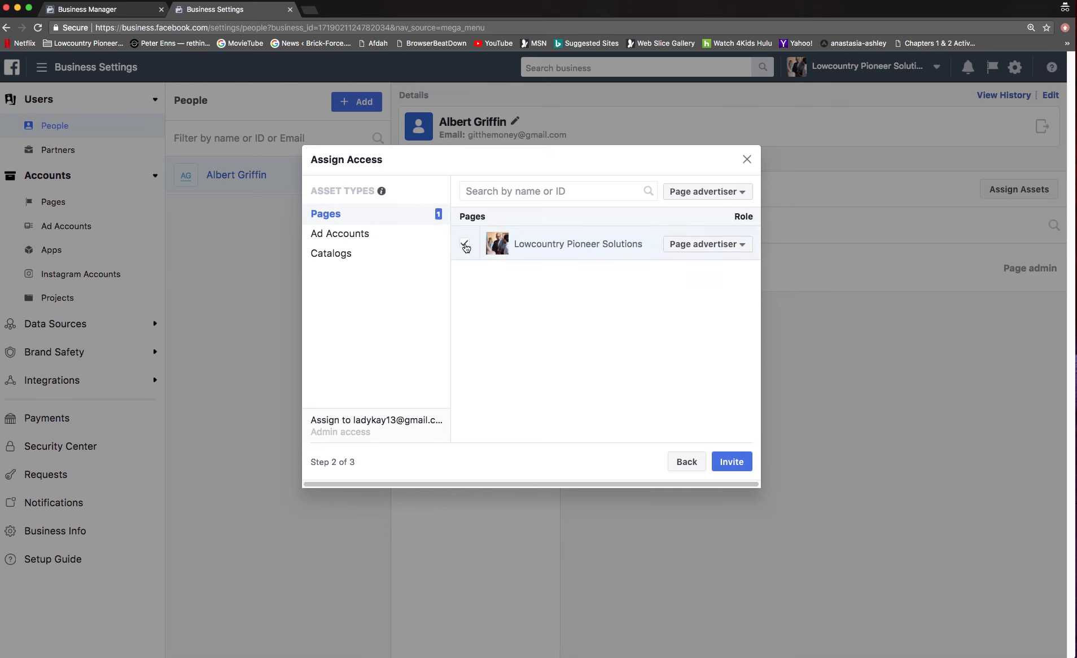
pyautogui.click(743, 245)
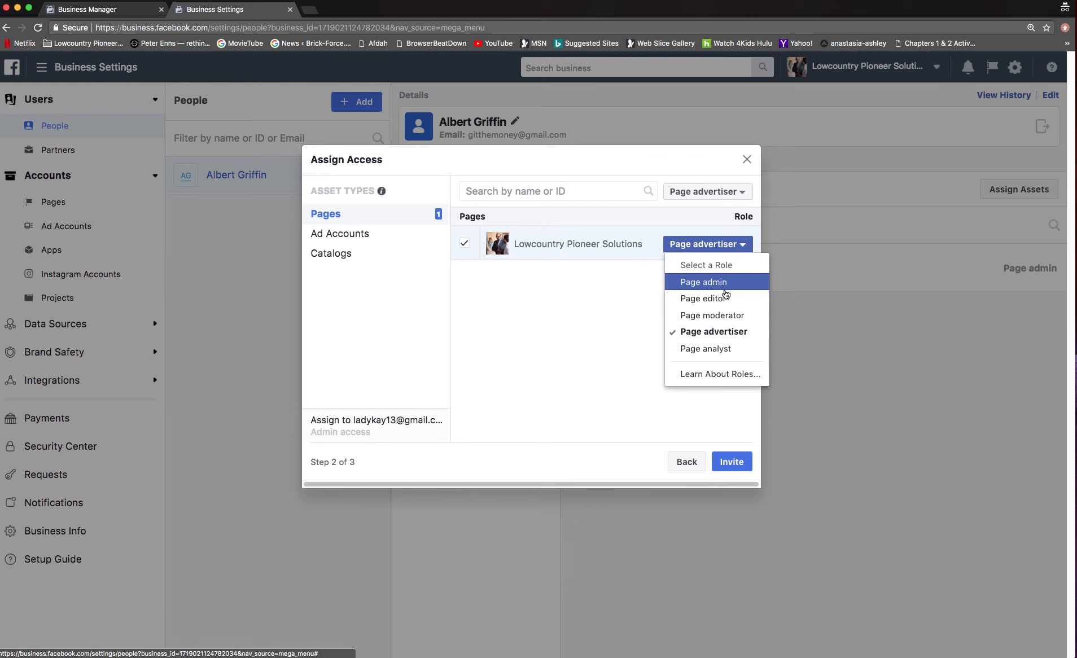
pyautogui.click(718, 283)
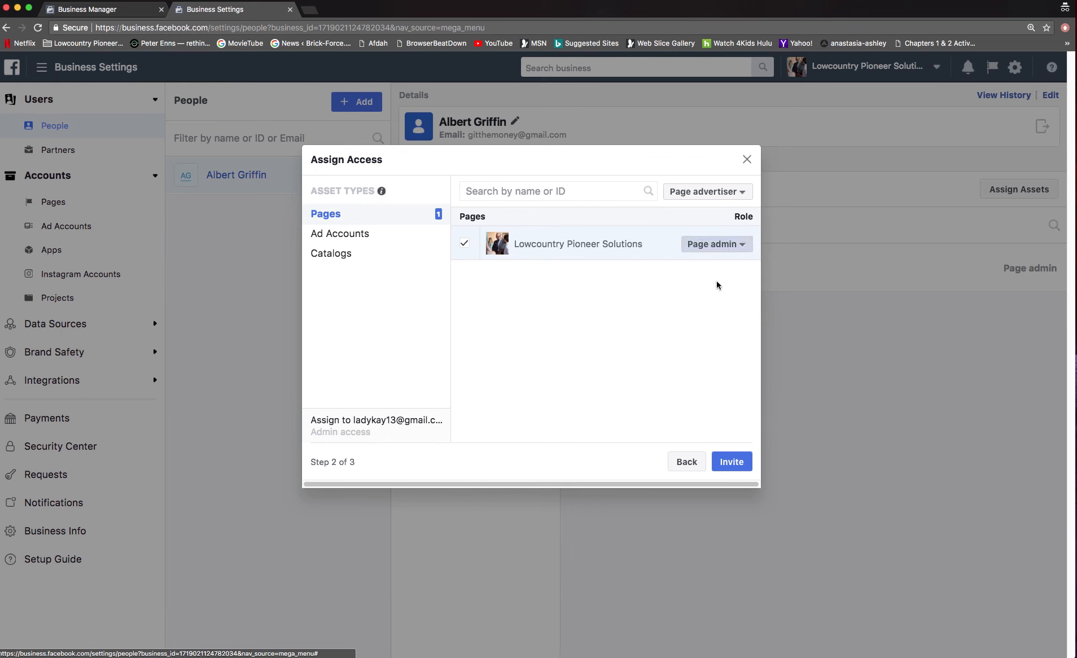
pyautogui.click(467, 244)
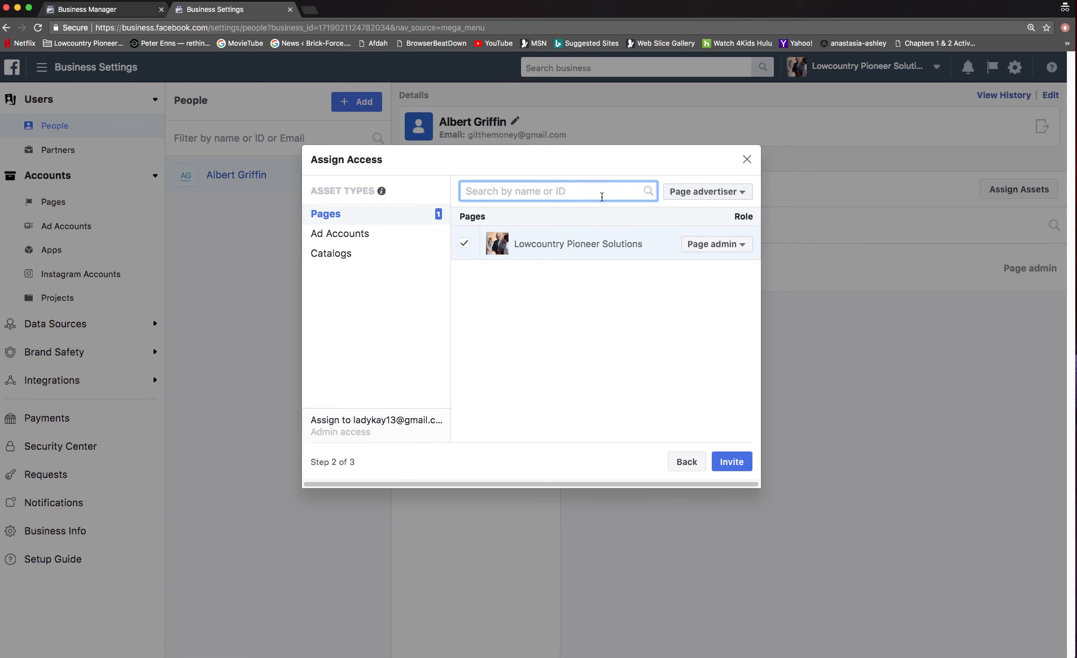
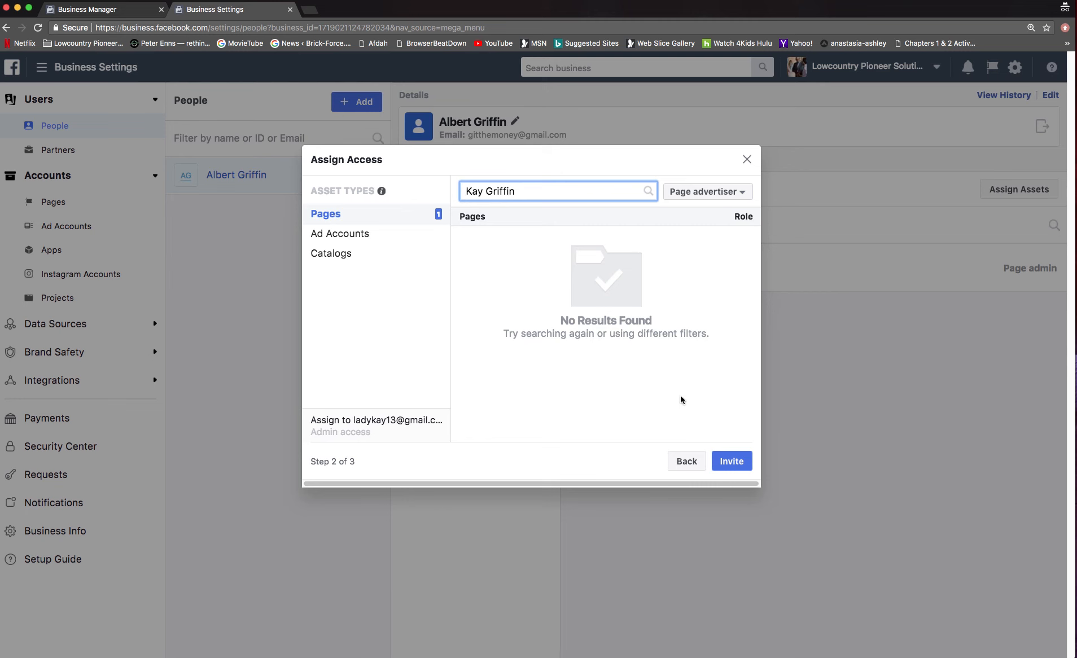
# Search Pages for the invitee's name, set the default page role to Page admin, and send the invitation
pyautogui.click(738, 196)
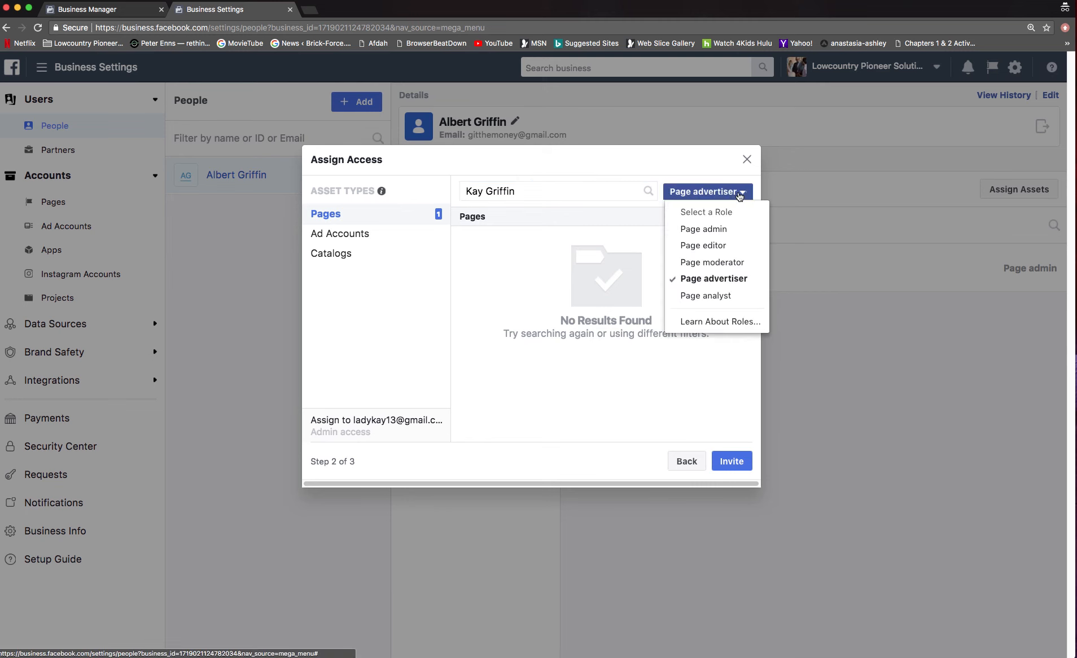
pyautogui.click(720, 228)
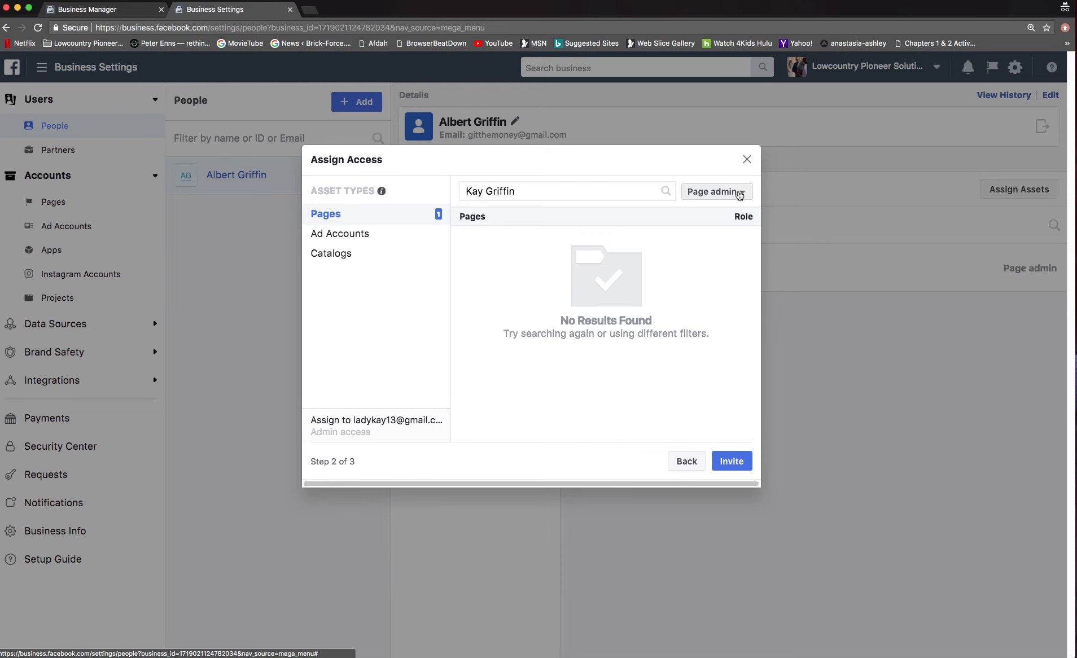
pyautogui.click(735, 462)
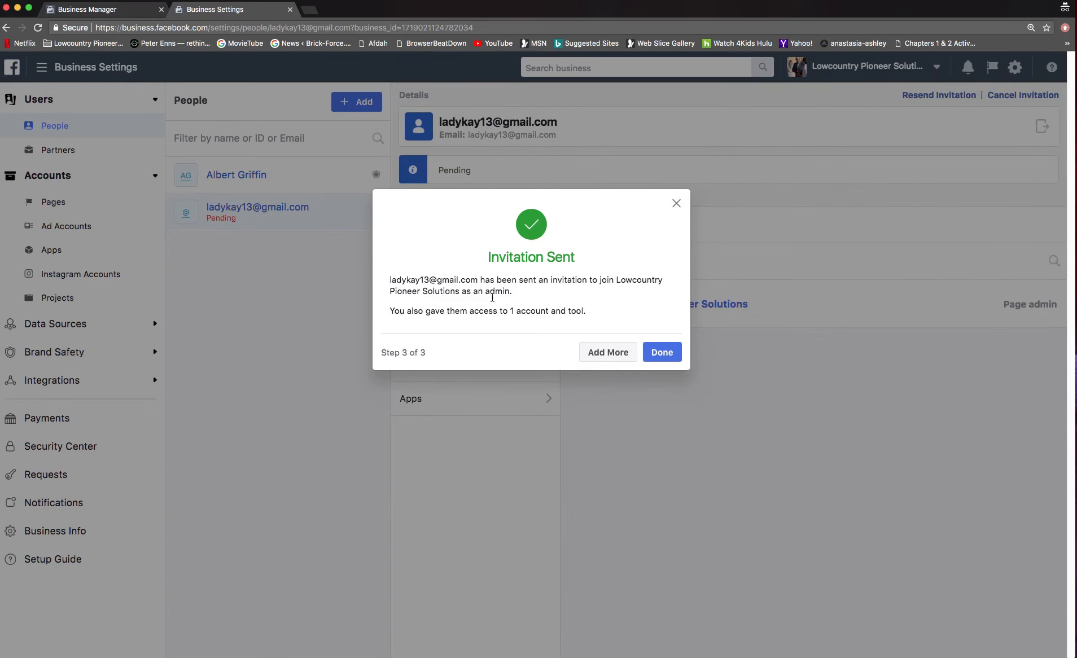
# Close the Invitation Sent confirmation to see the pending invitee's Admin role and assigned Page
pyautogui.click(673, 356)
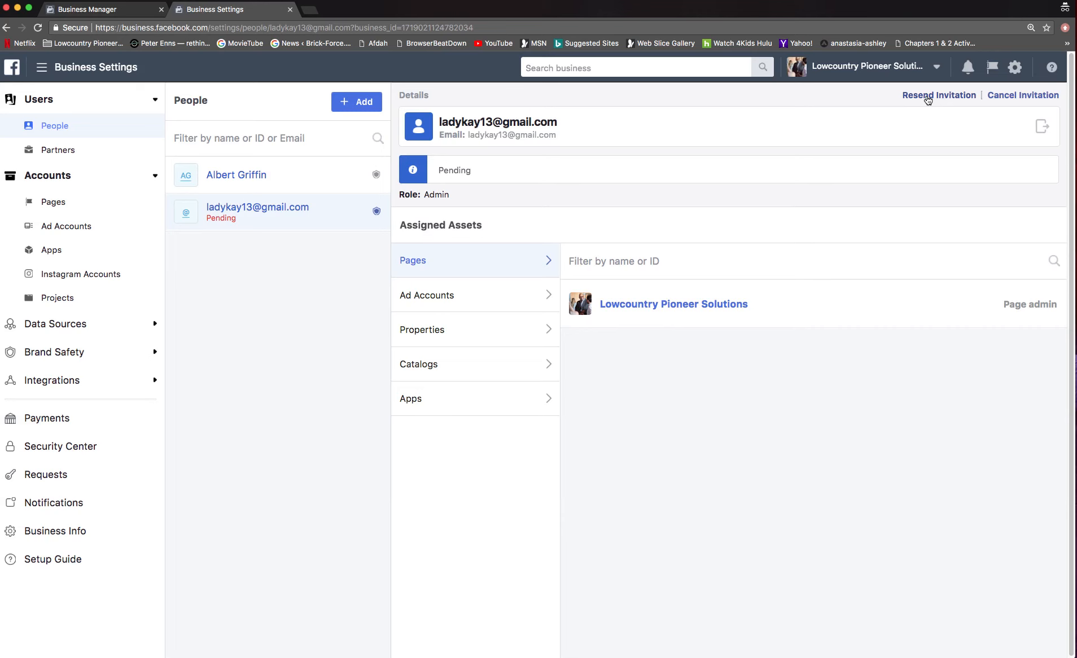
# Cancel the pending invitation for the added email and confirm the cancellation
pyautogui.click(1018, 95)
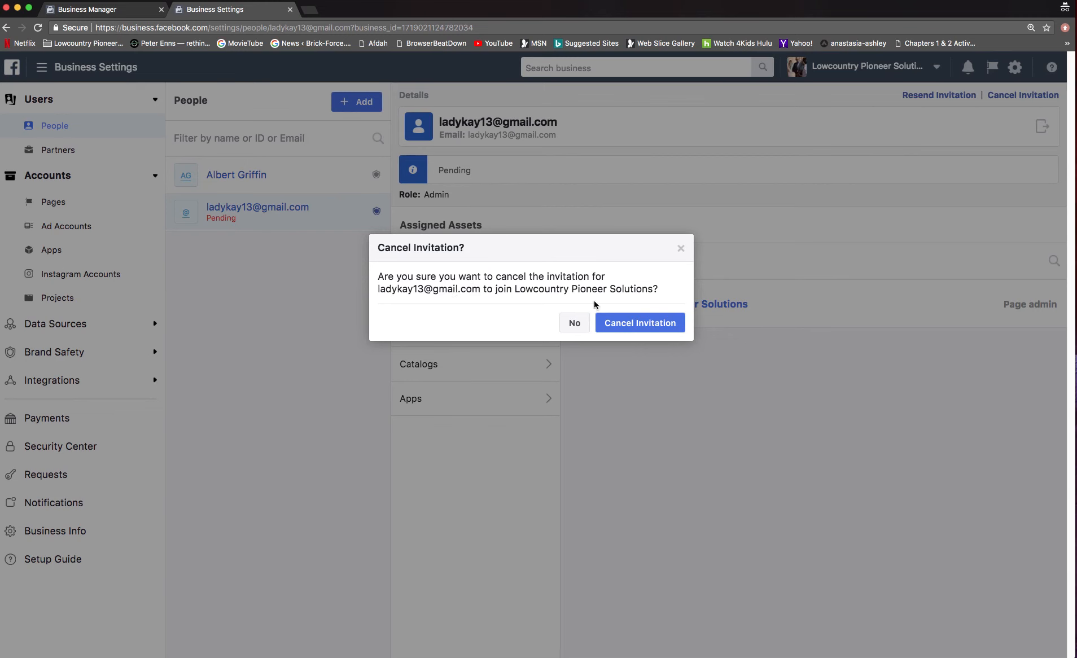
pyautogui.click(626, 327)
pyautogui.click(626, 326)
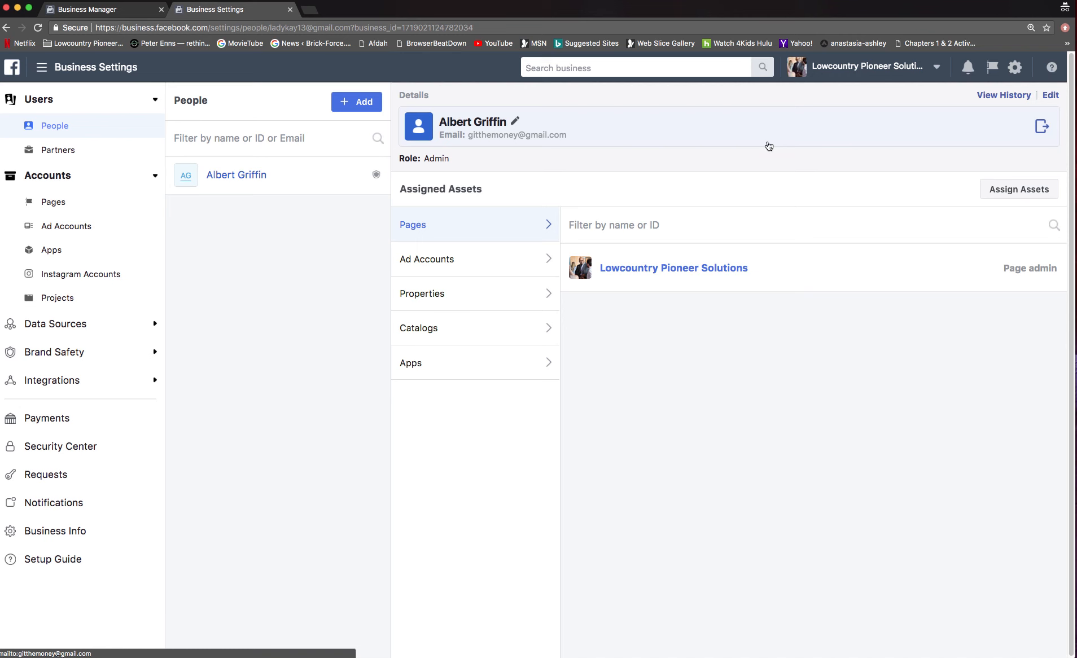
# Review the admin's assigned assets: Ad account admin on GTM1–GTM5, and no properties
pyautogui.click(442, 262)
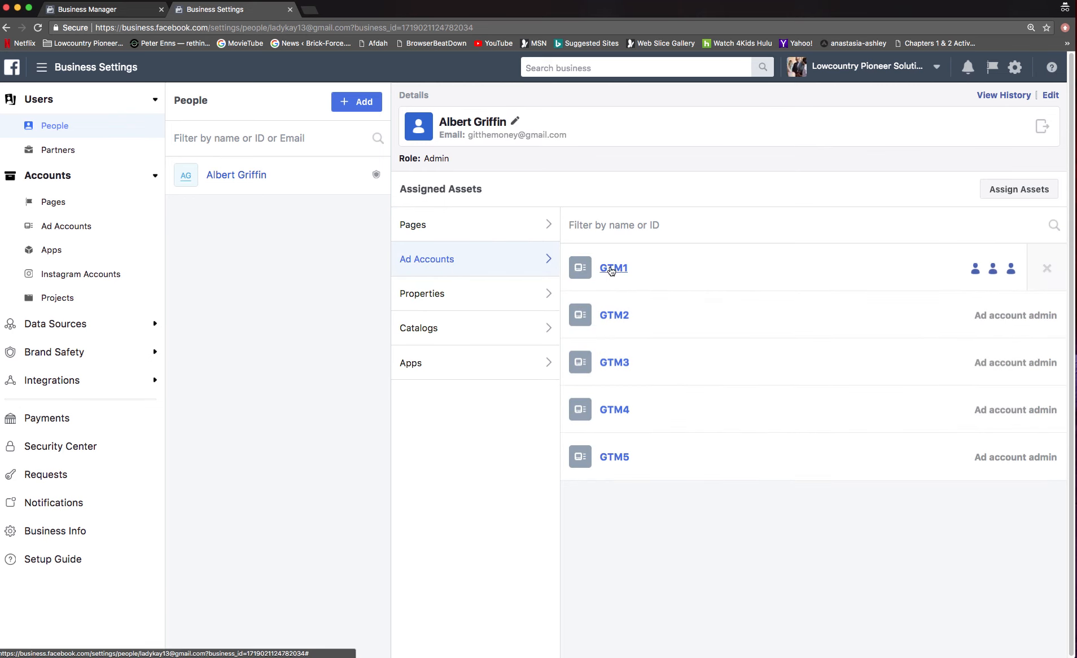
pyautogui.click(429, 293)
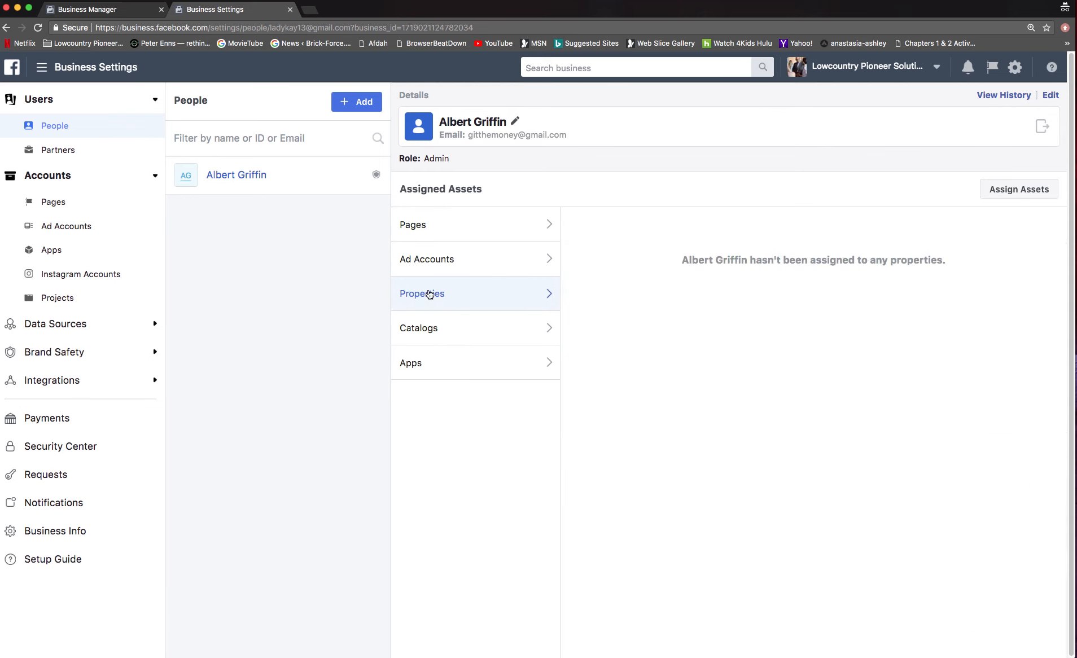